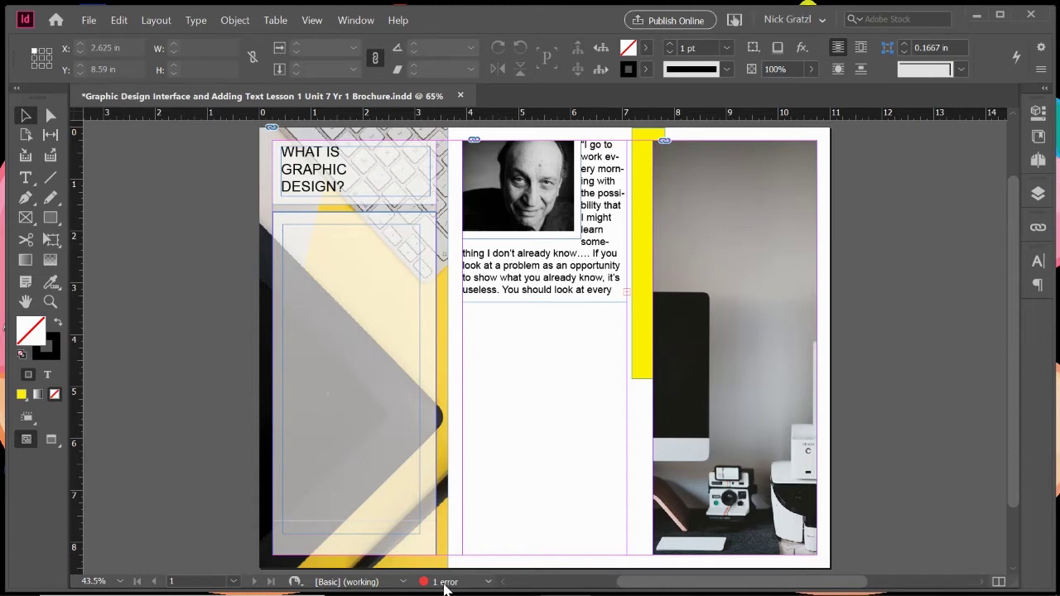
Step: Open the Preflight panel from the status bar and move it to the upper right, away from the quote
left_click(487, 582)
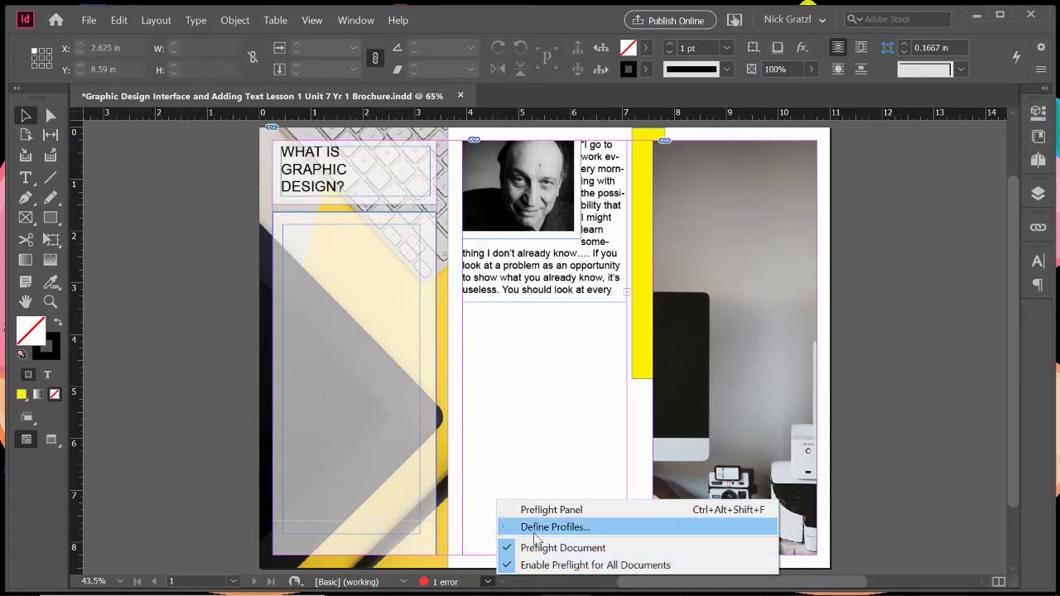
left_click(548, 510)
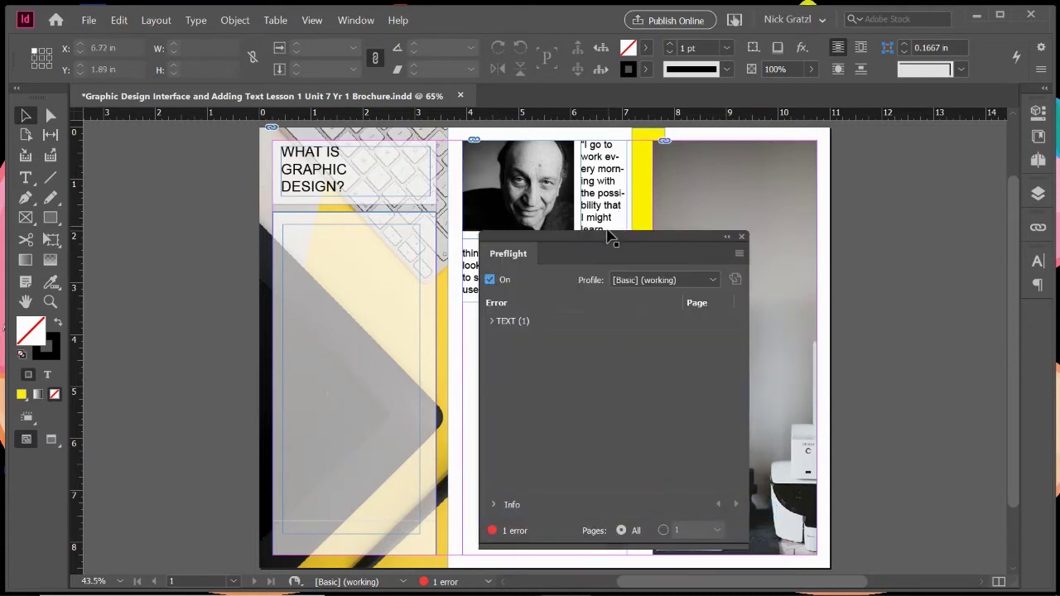
left_click_drag(609, 239, 845, 138)
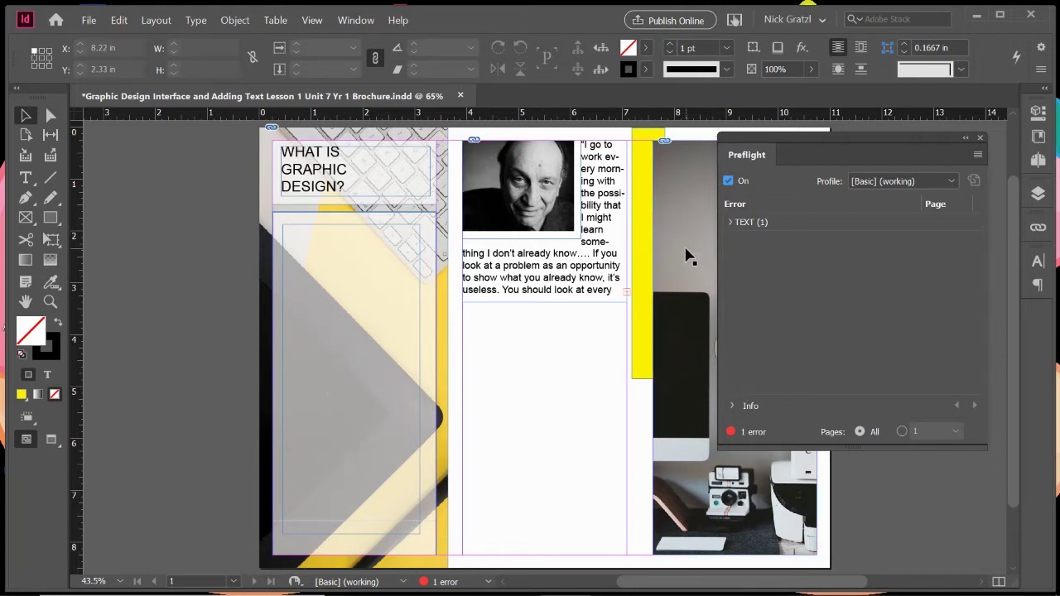
Step: Expand TEXT > Overset text in Preflight and select the overset quote Text Frame on page 1
left_click(730, 221)
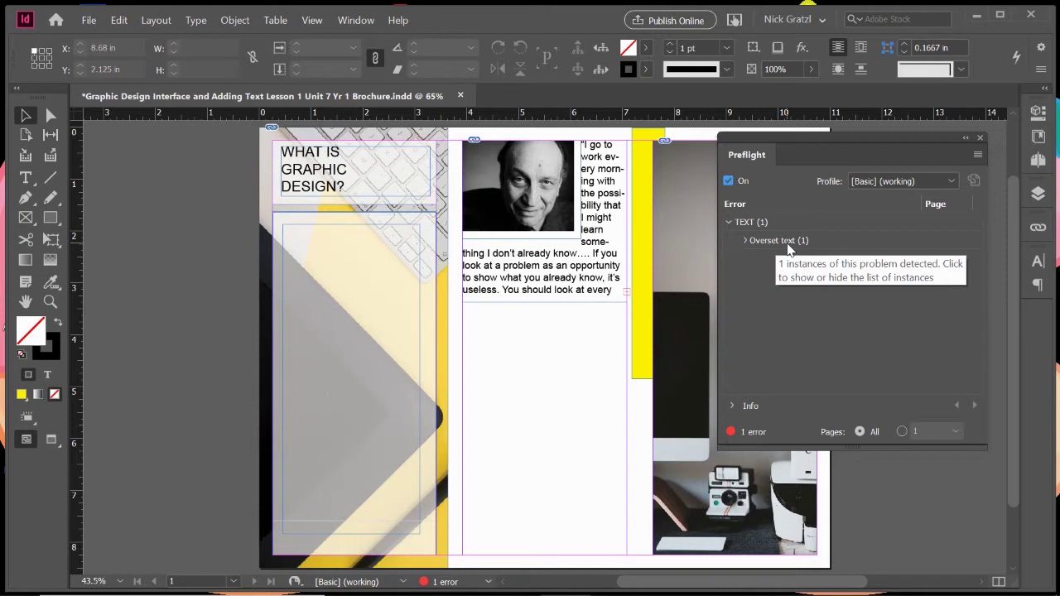
left_click(784, 242)
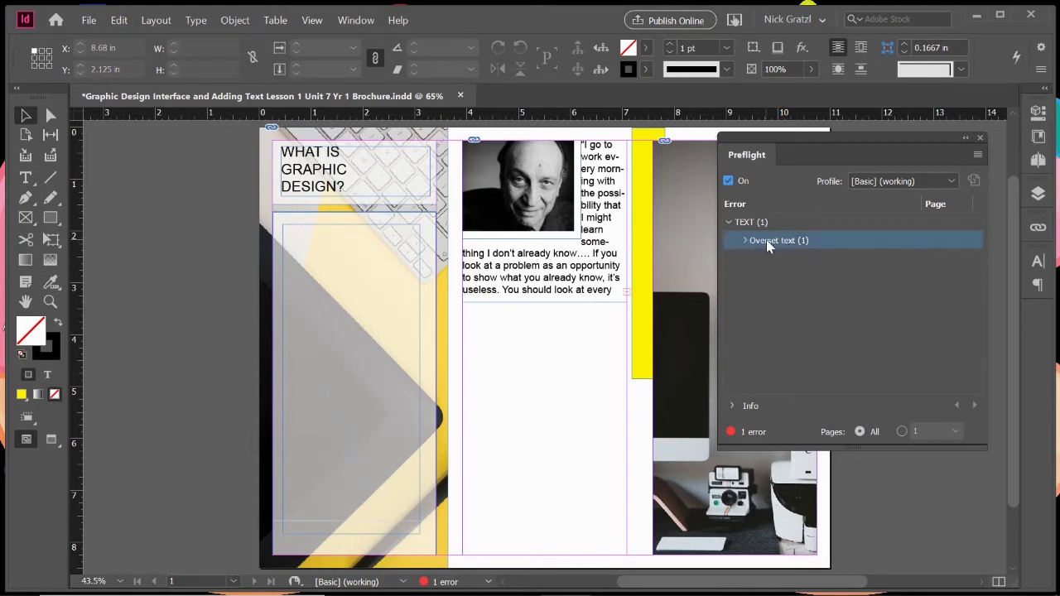
left_click(752, 241)
left_click(962, 264)
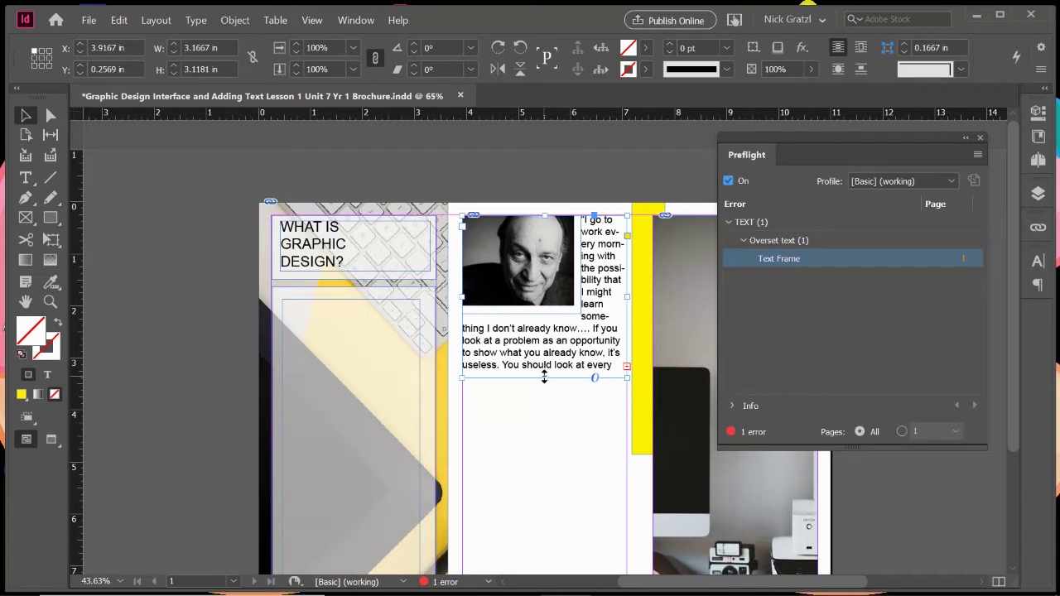
Step: Stretch the quote frame taller until all text fits, then close the Preflight panel
left_click_drag(544, 377, 541, 412)
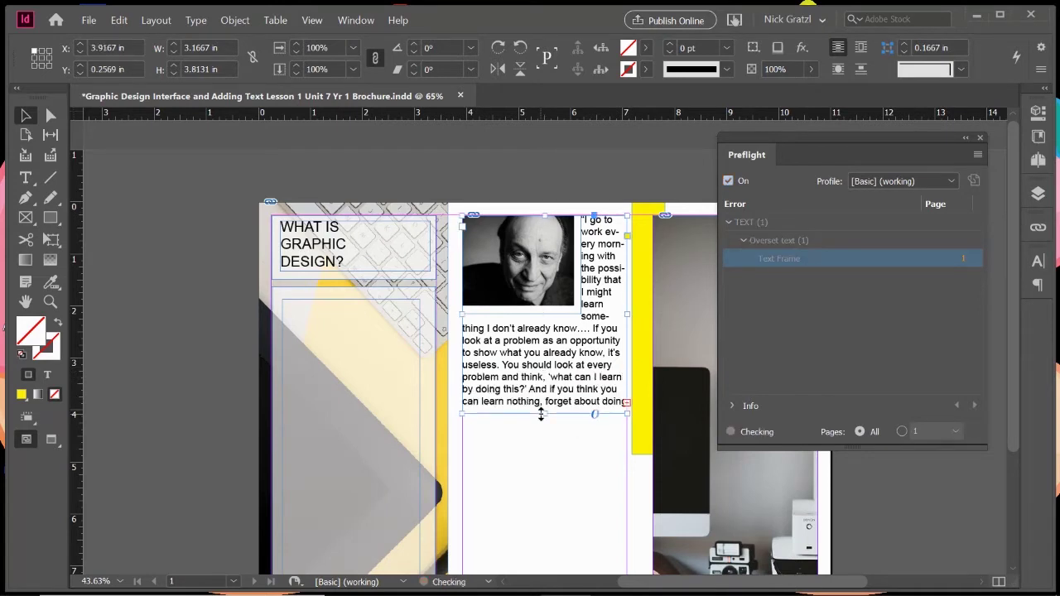
mouse_move(540, 414)
left_mouse_down()
mouse_move(540, 442)
mouse_move(543, 427)
left_mouse_up()
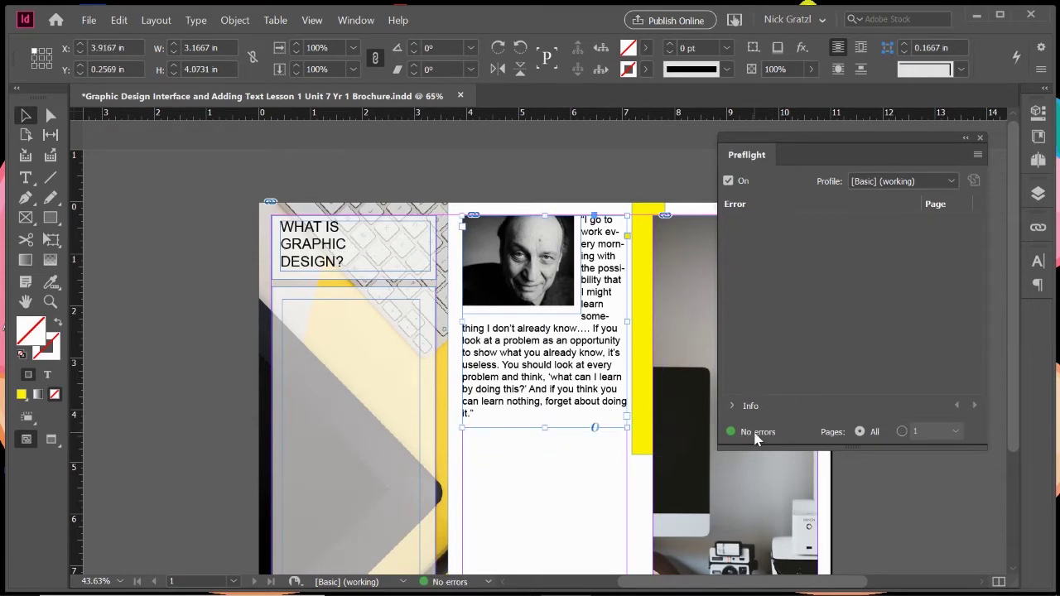
left_click(980, 138)
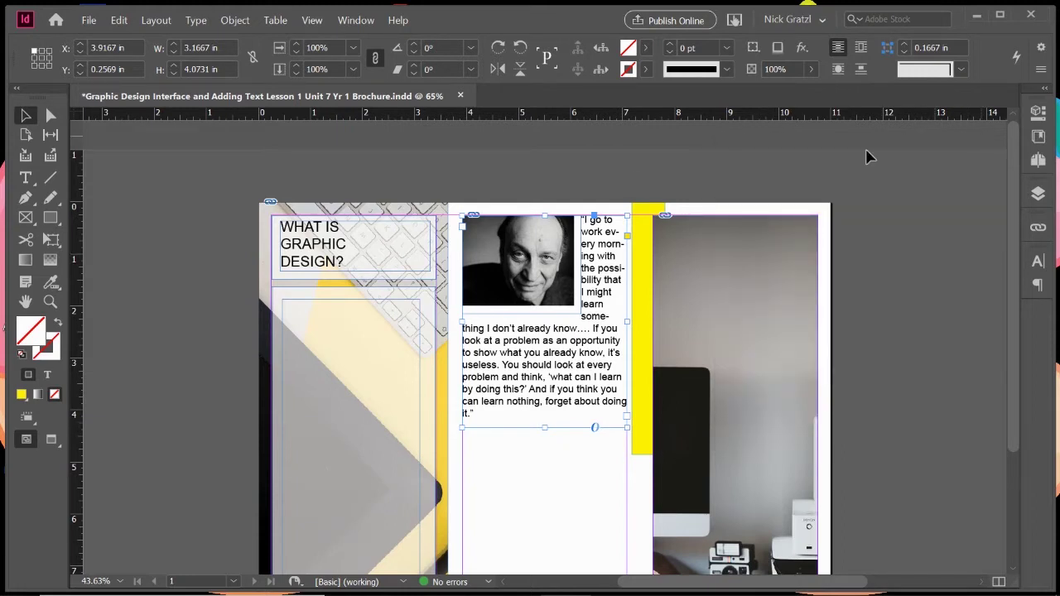
Step: Recheck the preflight status for no errors and deselect the frame by clicking the pasteboard
scroll(321, 280, "down", 1)
scroll(321, 280, "down", 1)
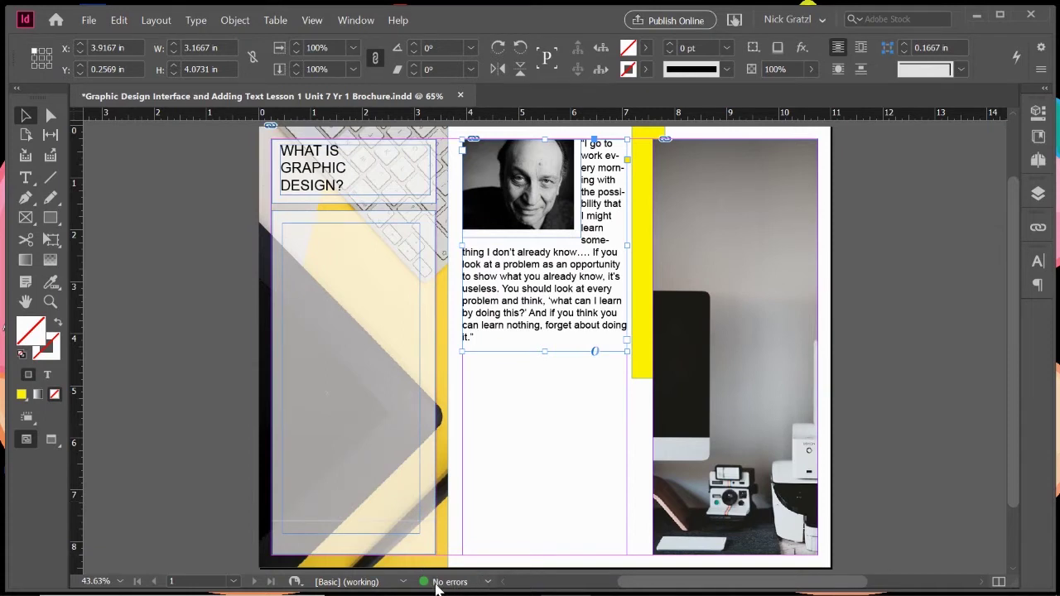
left_click(487, 582)
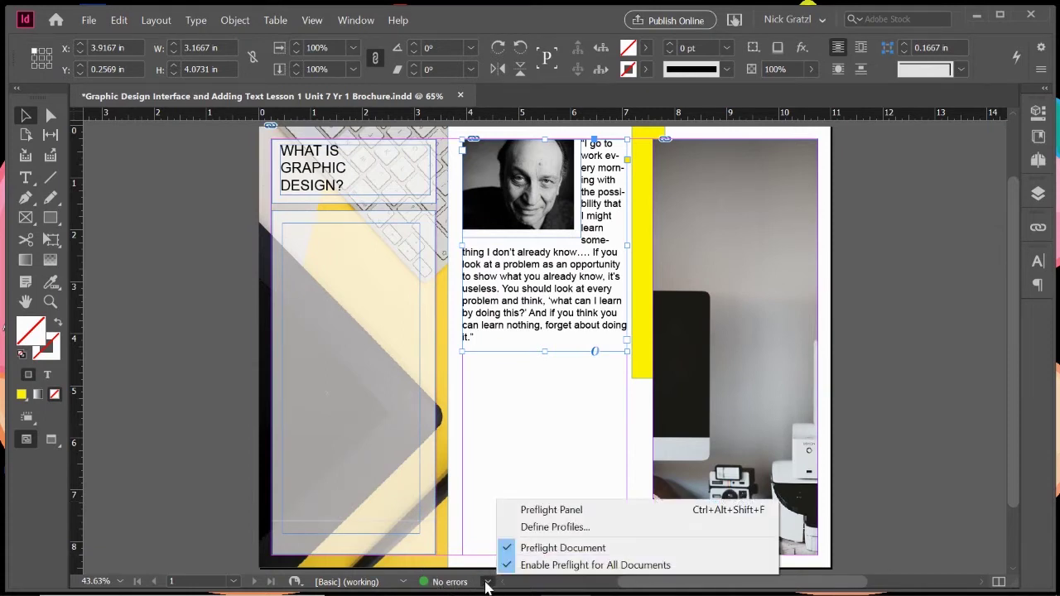
left_click(188, 308)
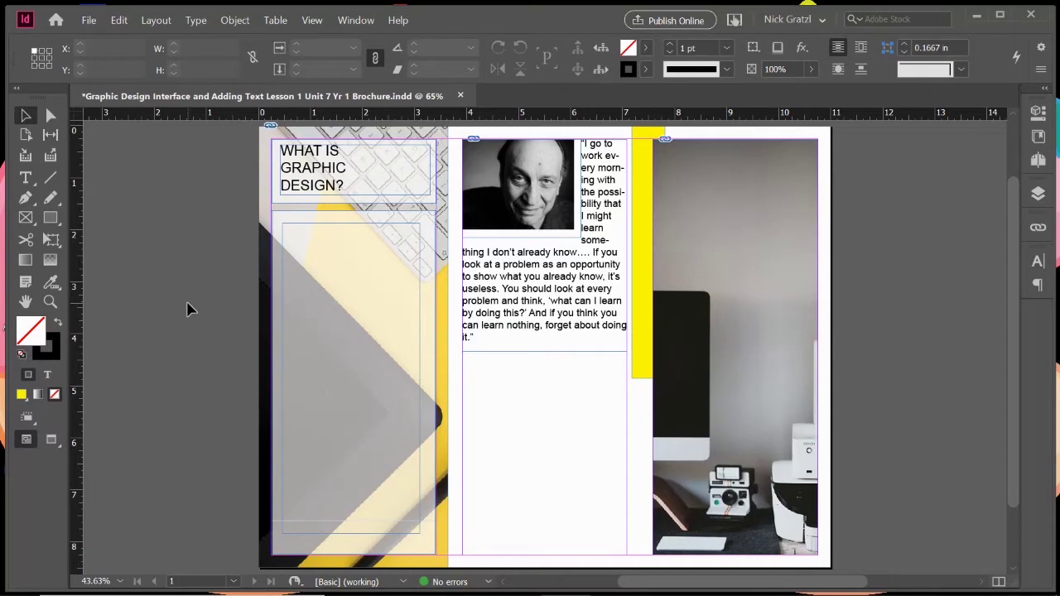
left_click(89, 20)
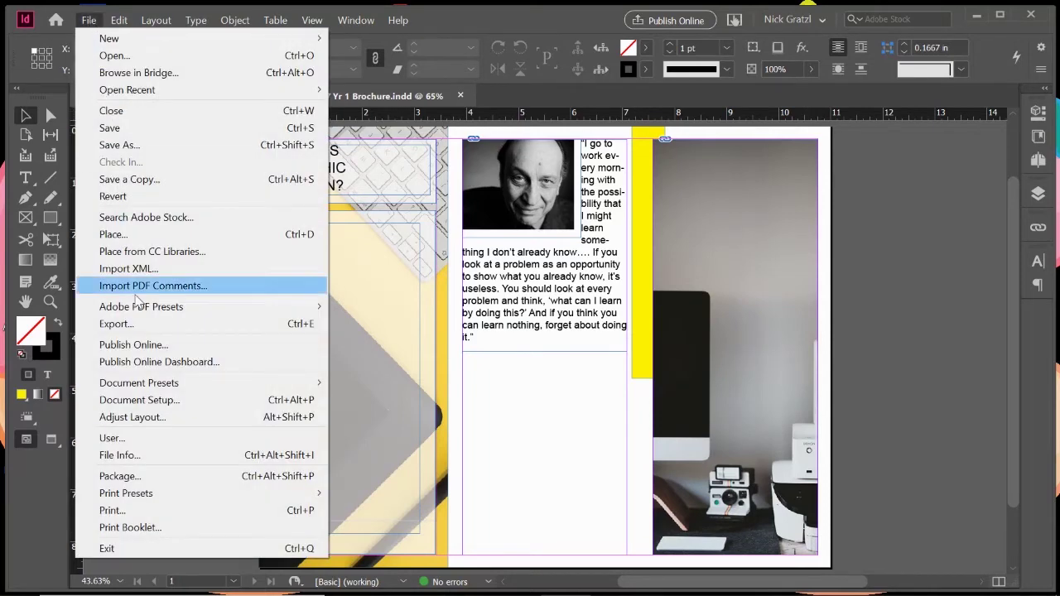
Step: Export the document to the Desktop with the file name 'Test Brochure'
left_click(133, 326)
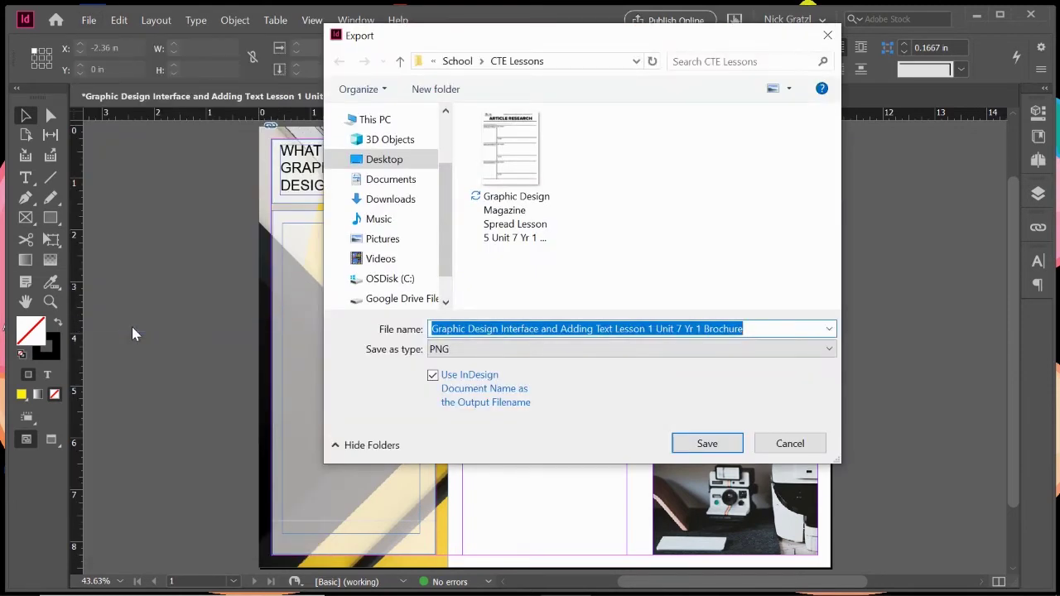
left_click(382, 160)
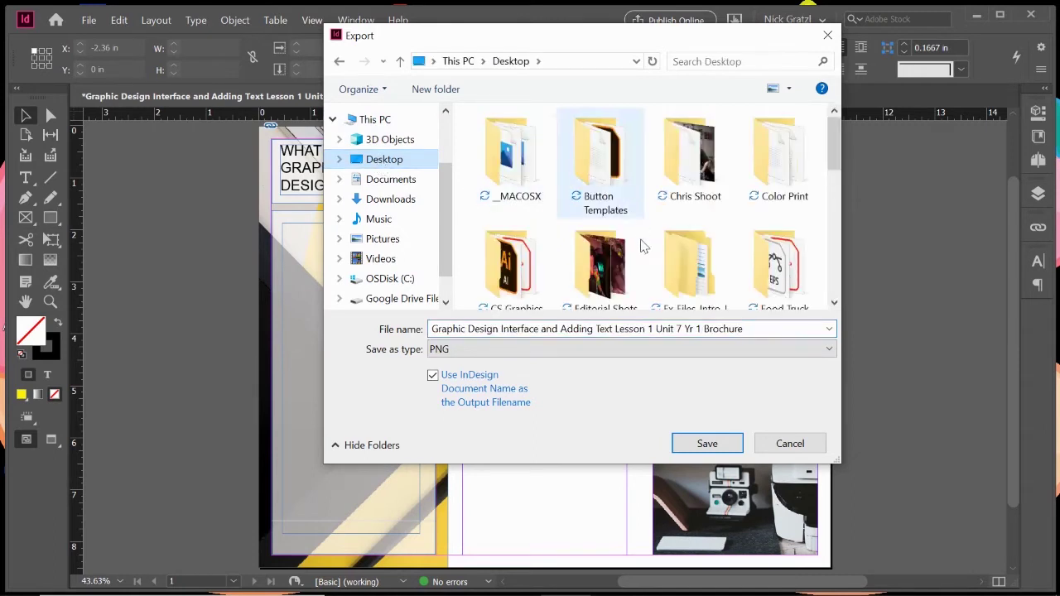
scroll(602, 267, "down", 1)
left_click(563, 331)
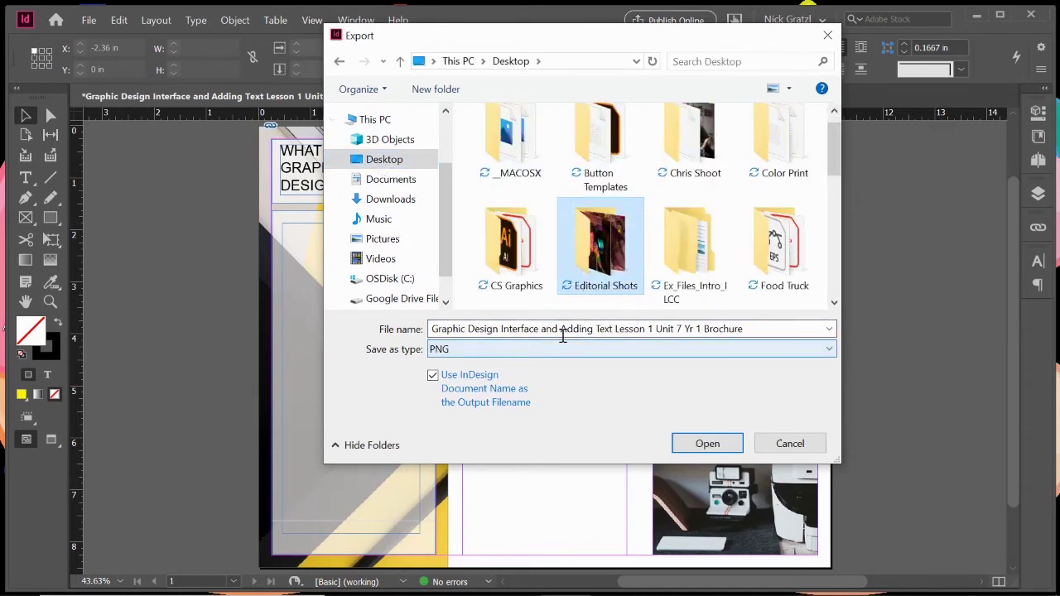
key("ctrl+a")
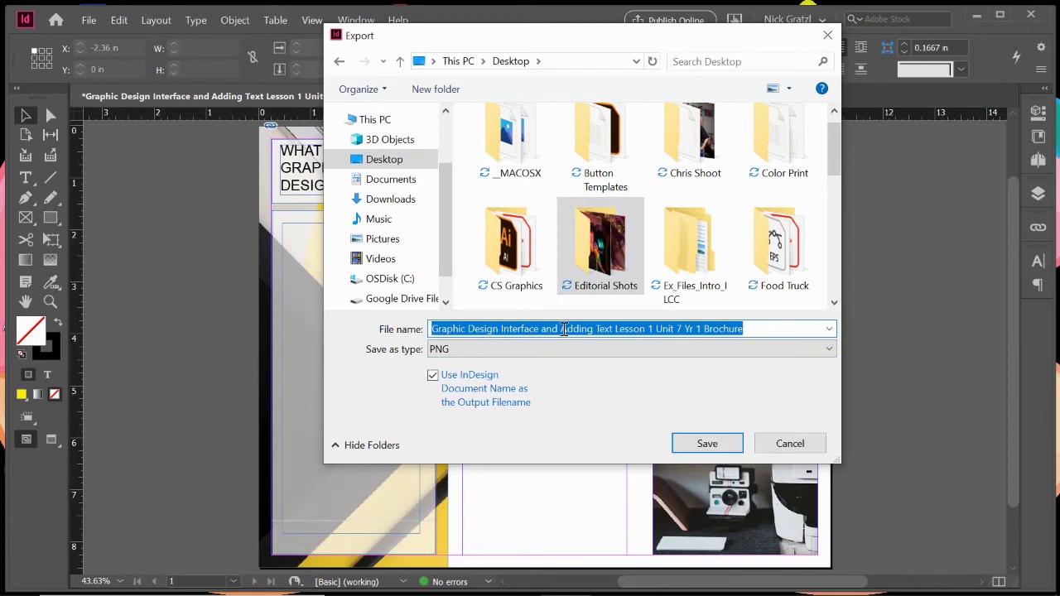
type("Test Brochure")
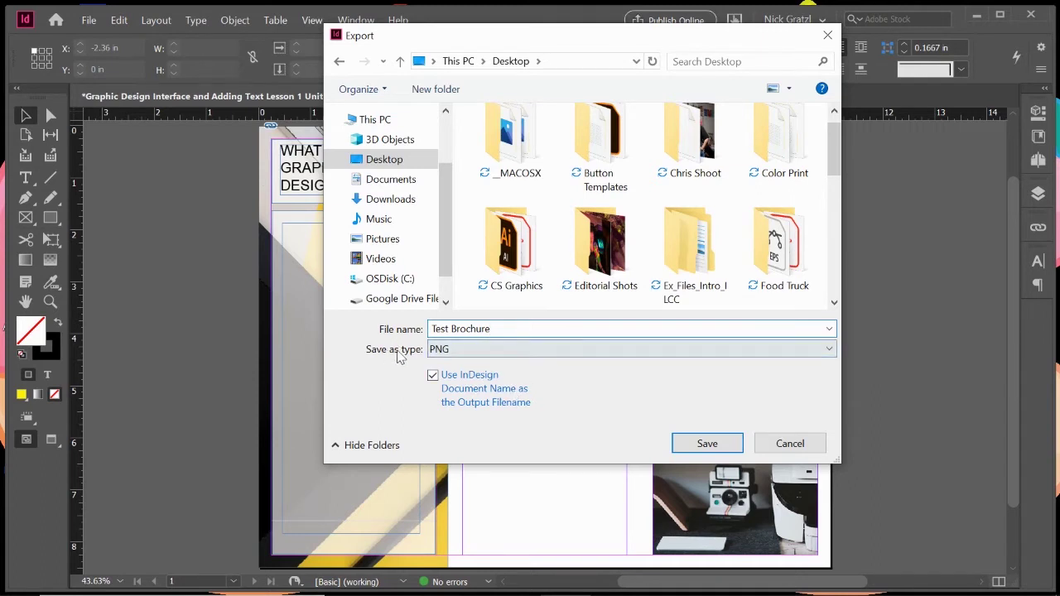
left_click(478, 351)
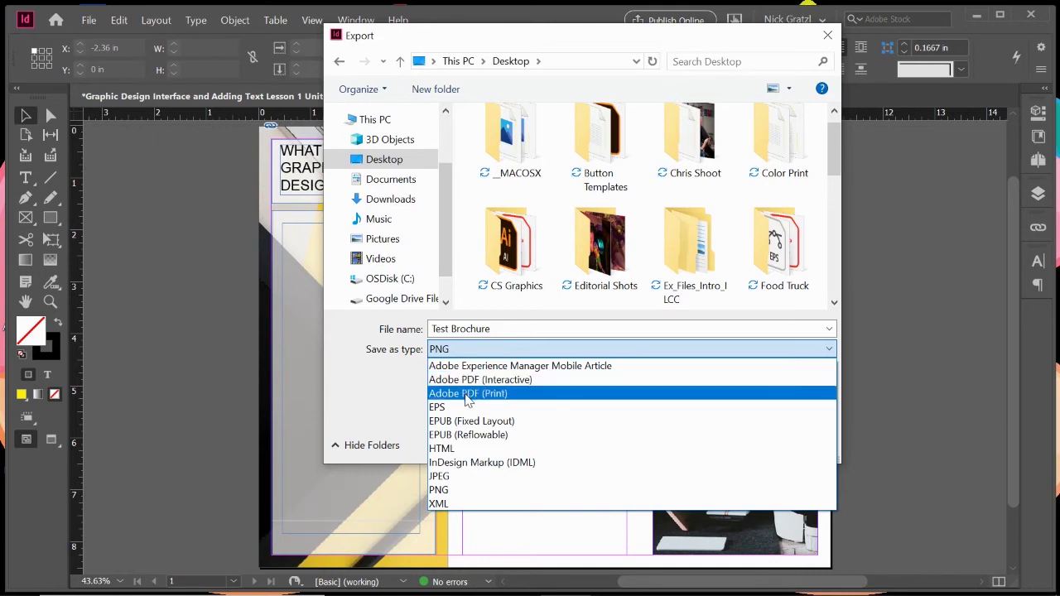
Step: Choose Adobe PDF (Print) as the export format and save to reach the PDF settings
left_click(468, 394)
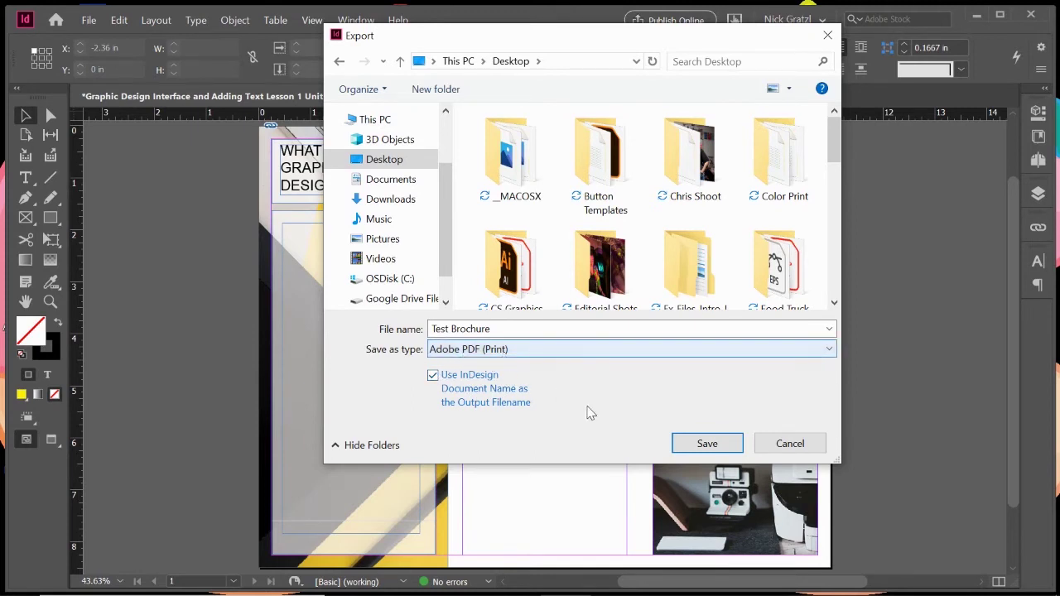
left_click(707, 445)
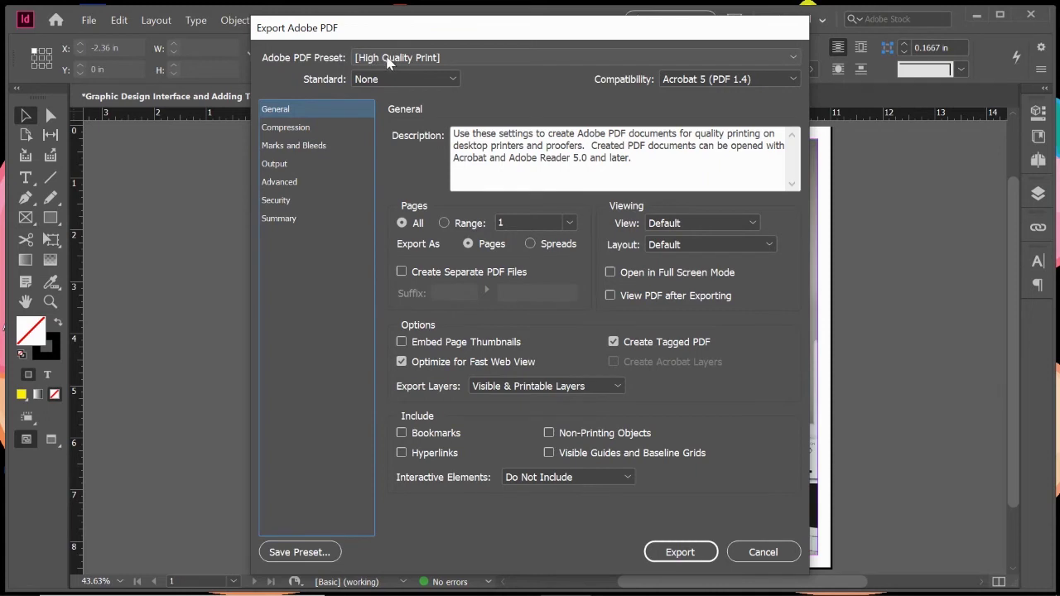
left_click(463, 55)
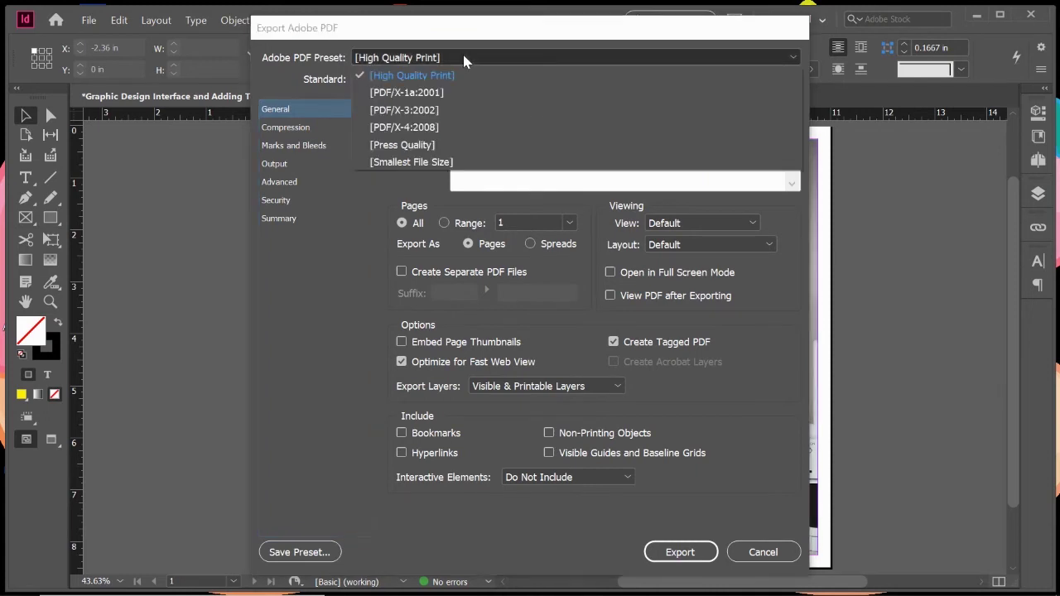
left_click(418, 75)
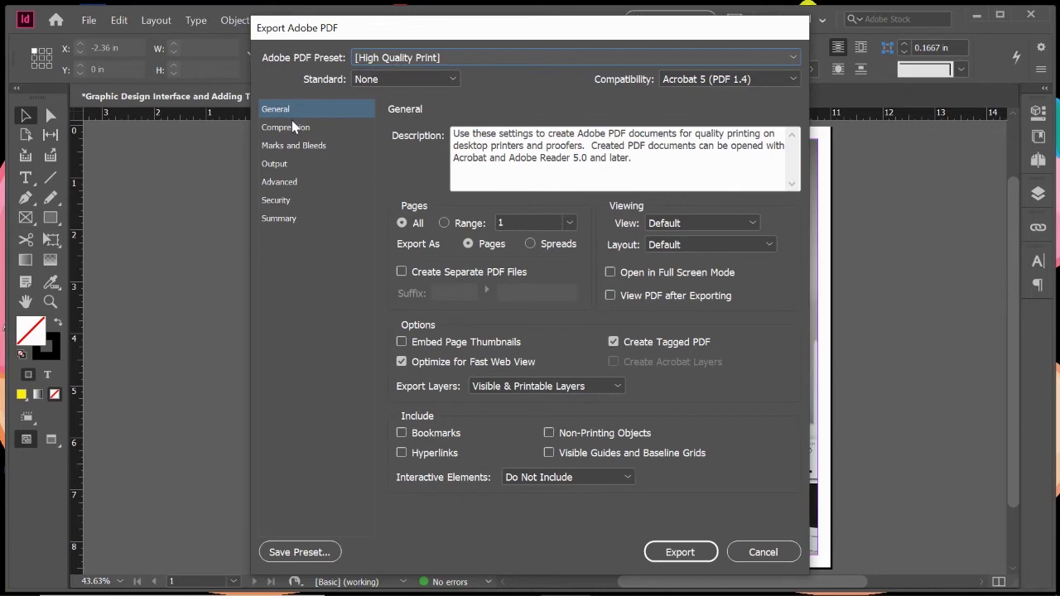
left_click(289, 147)
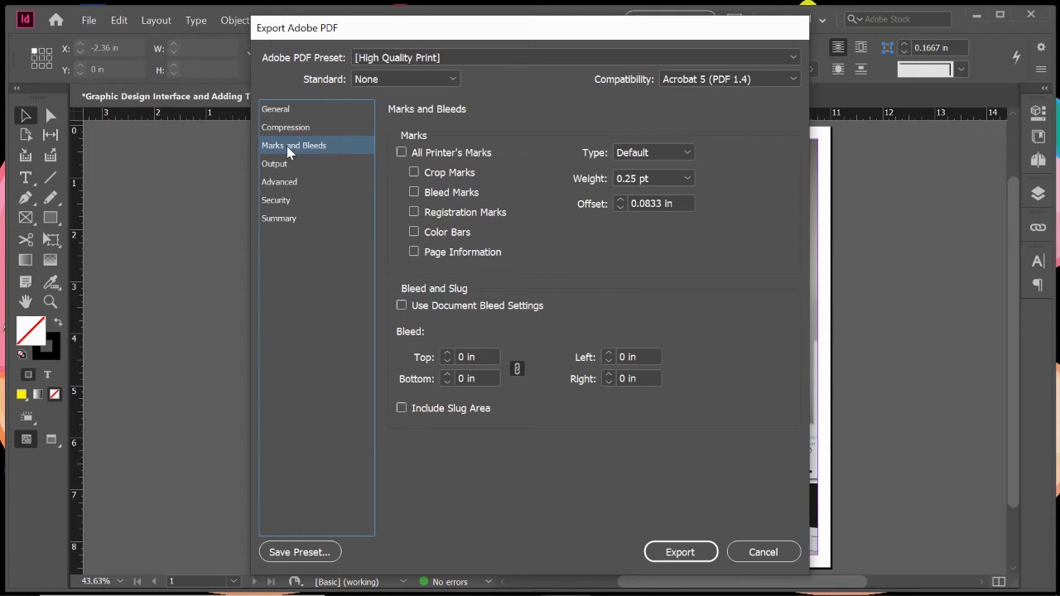
left_click(401, 153)
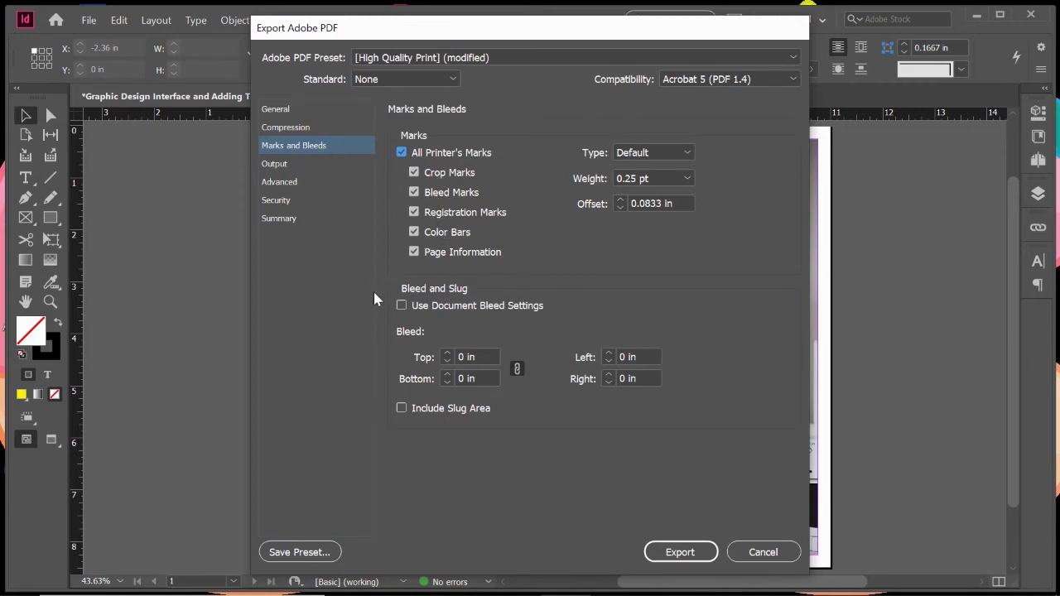
left_click(402, 305)
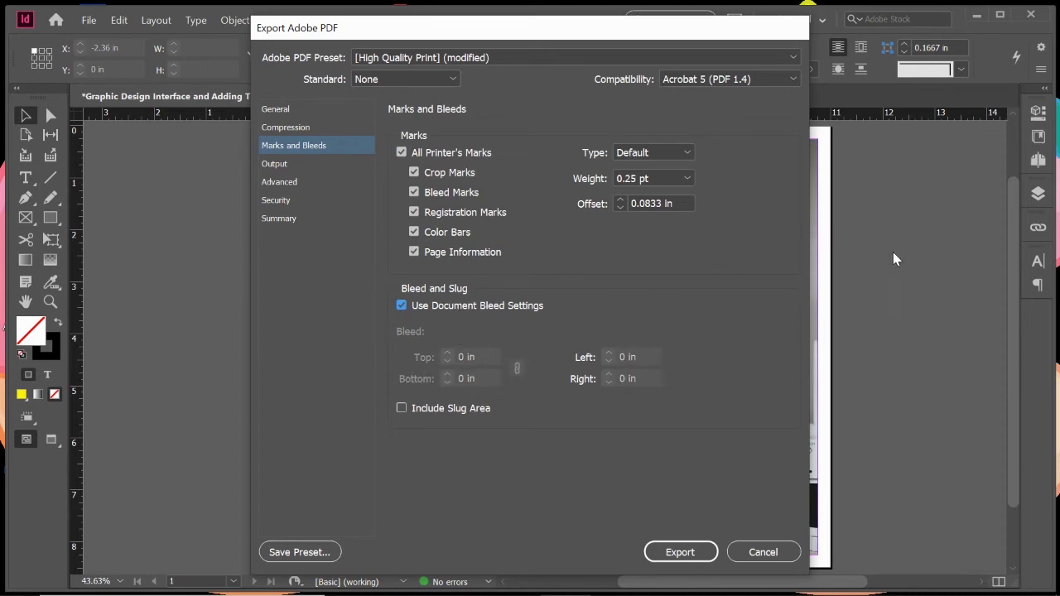
left_click(402, 307)
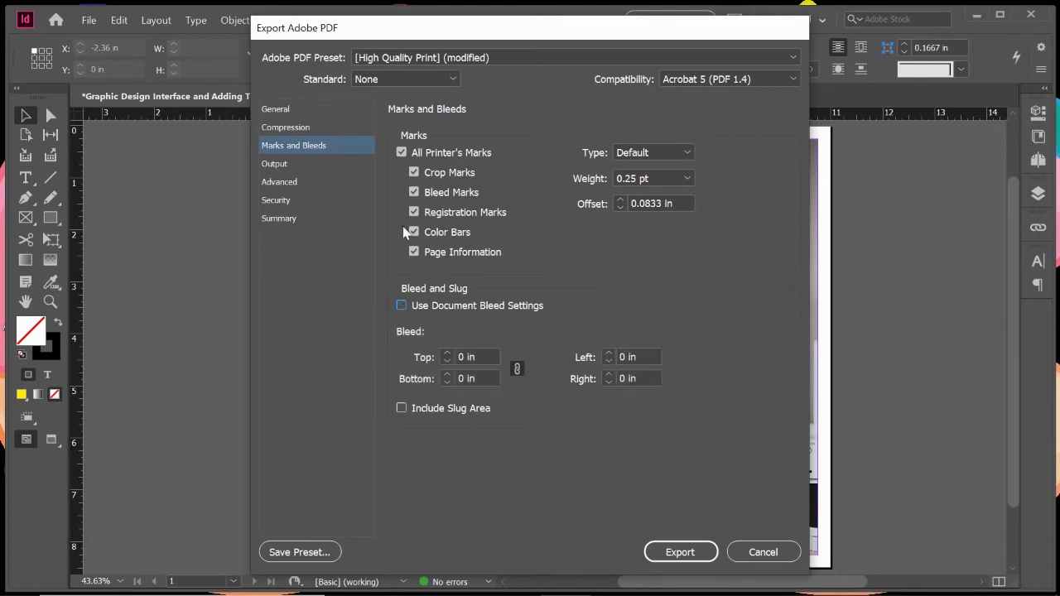
left_click(402, 153)
left_click(277, 110)
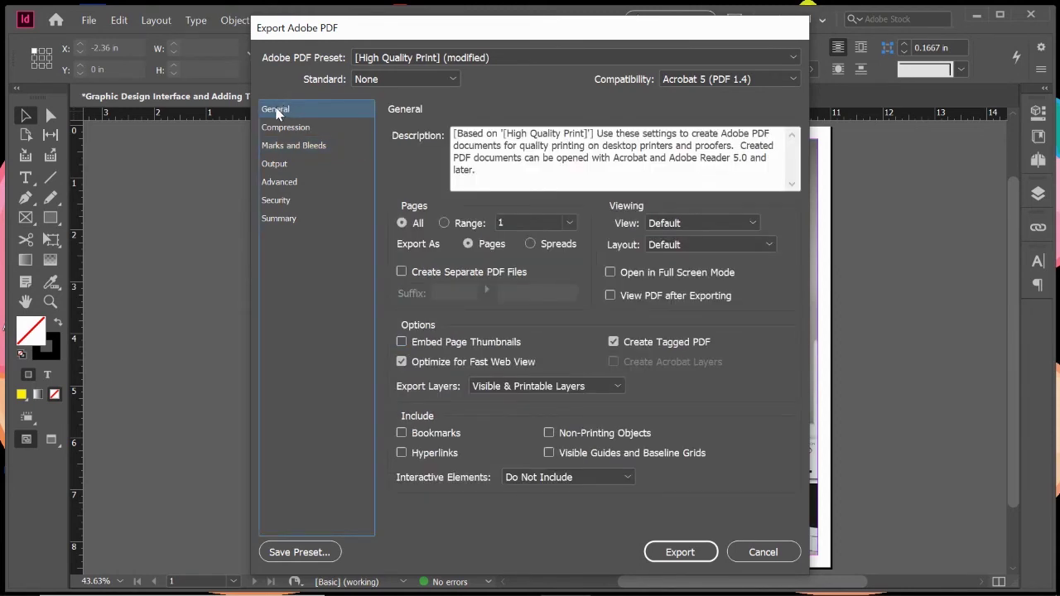
Step: Reset to the [High Quality Print] preset, enable View PDF after Exporting, and export the PDF
left_click(375, 57)
left_click(385, 76)
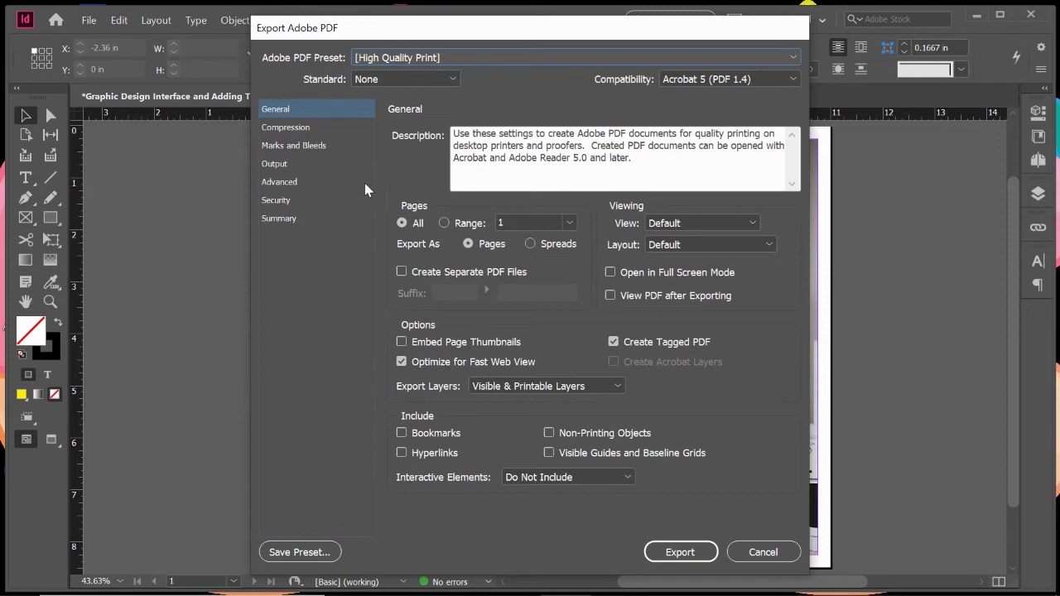
left_click(610, 296)
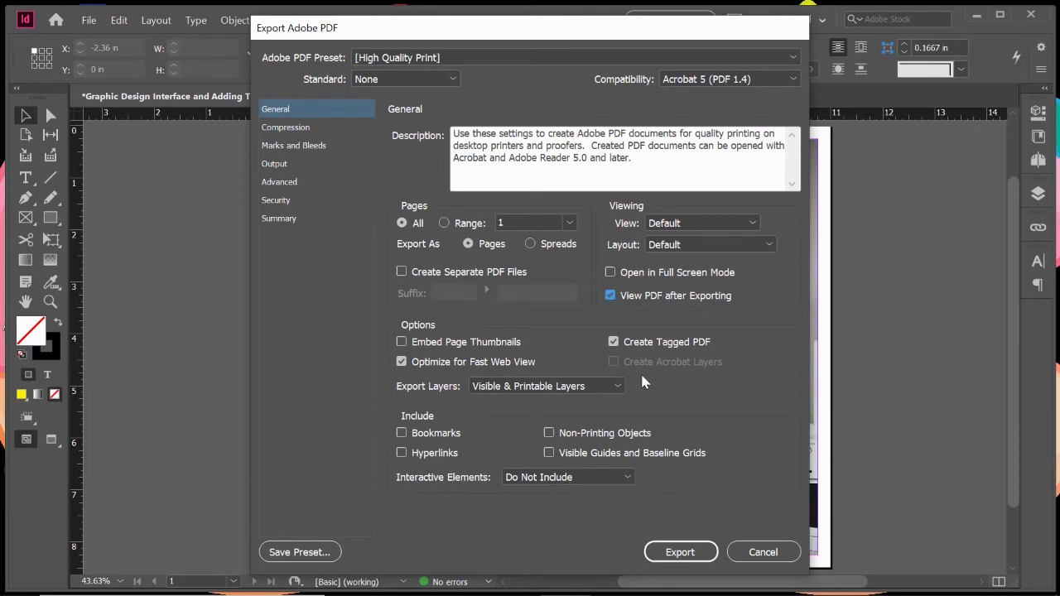
left_click(611, 297)
left_click(611, 297)
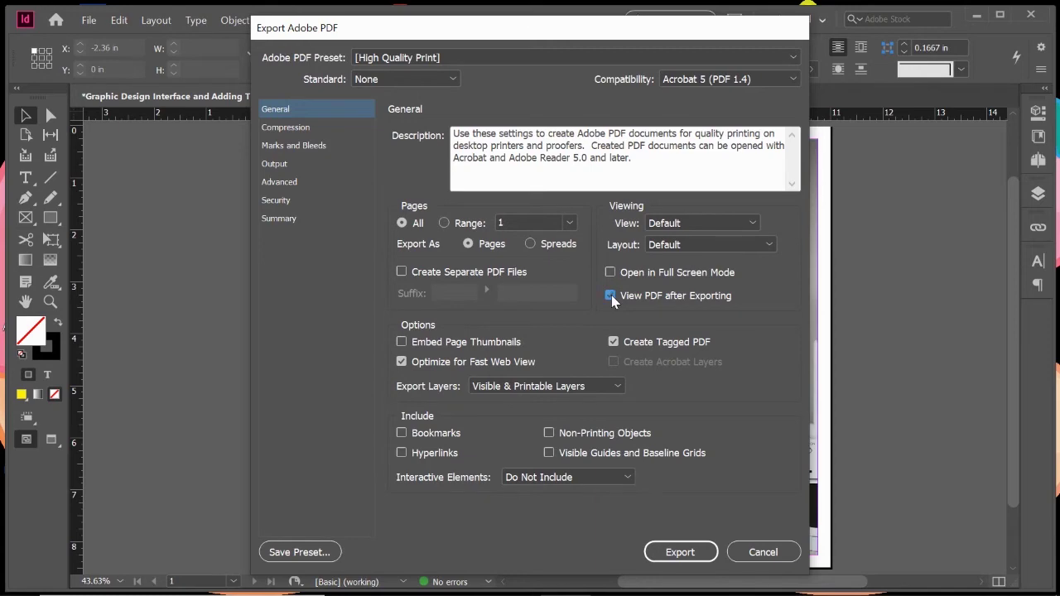
left_click(679, 553)
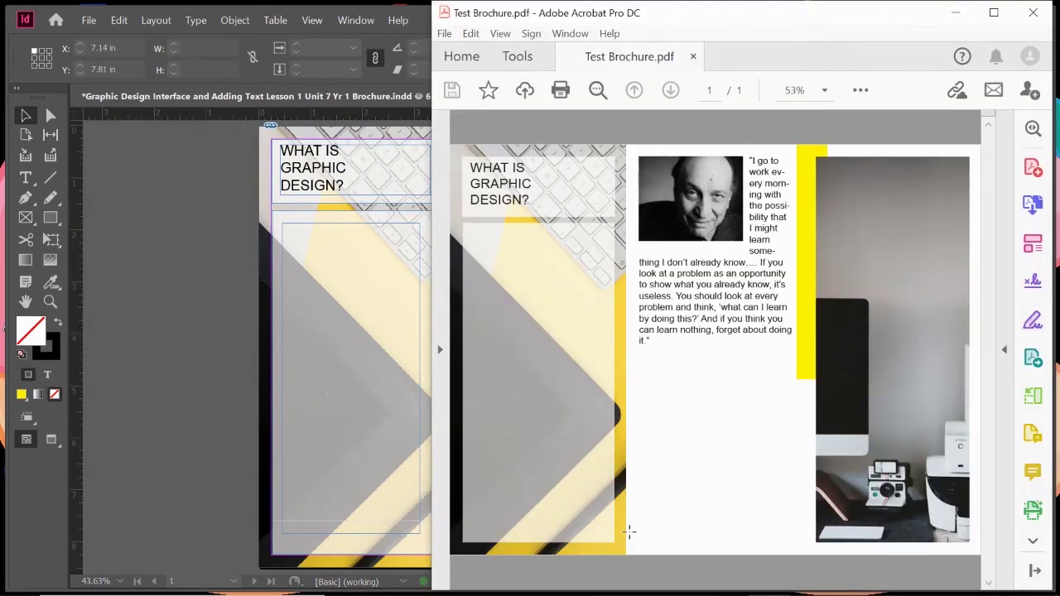
Step: Maximize the Acrobat window and zoom out to view the whole Test Brochure.pdf page
left_click(996, 13)
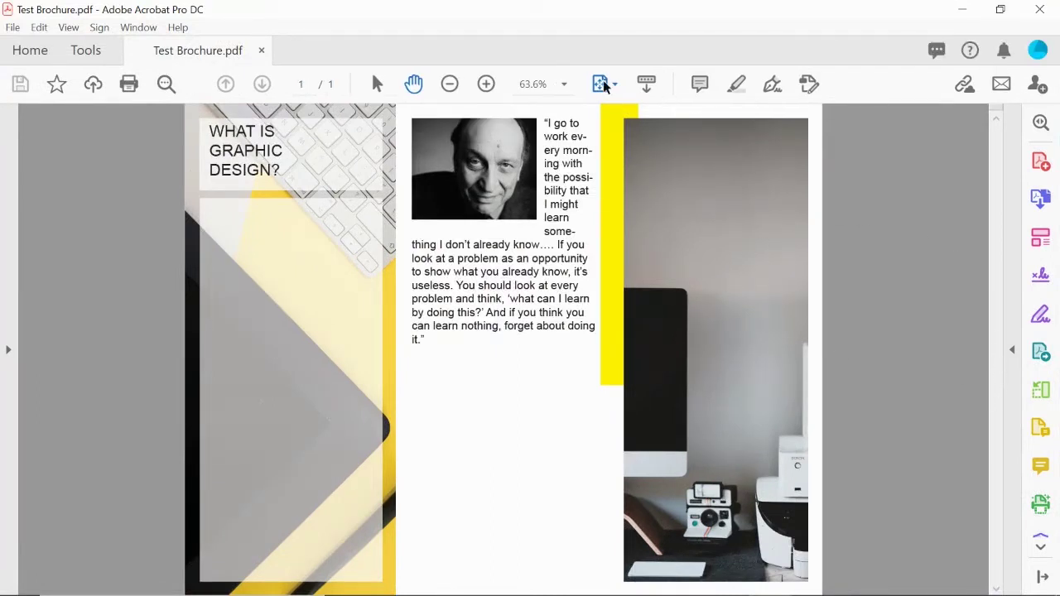
left_click(450, 84)
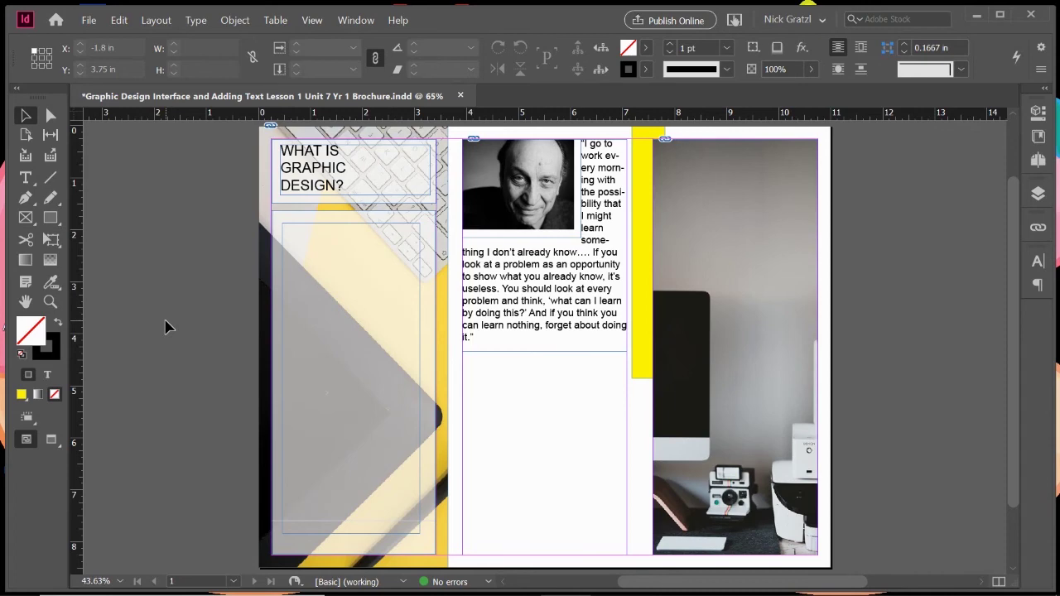
Step: Open the Print dialog via File > Print and select the Canon PRO-100 series printer
left_click(89, 20)
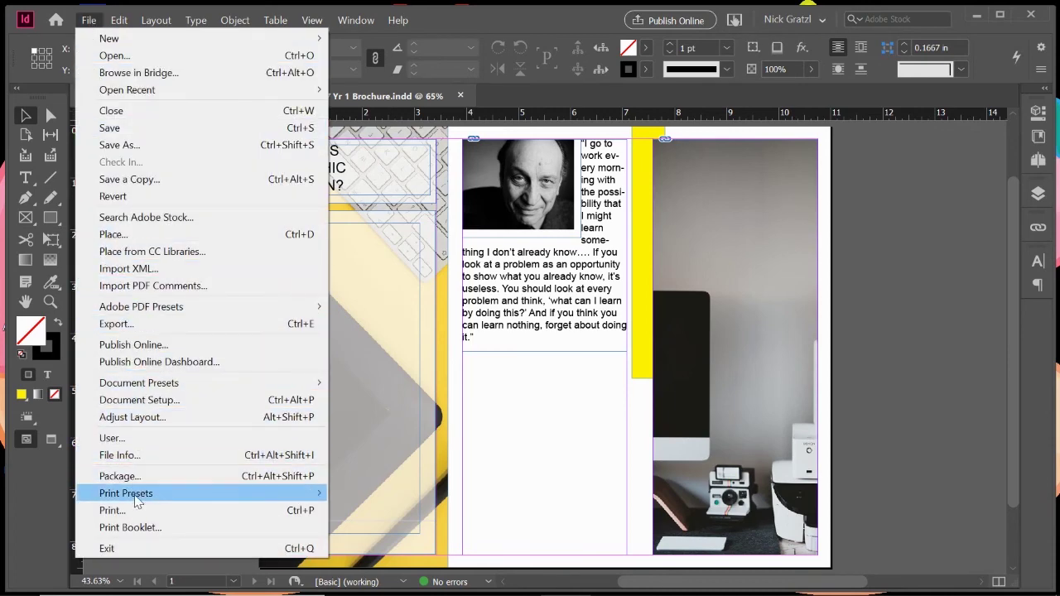
left_click(112, 510)
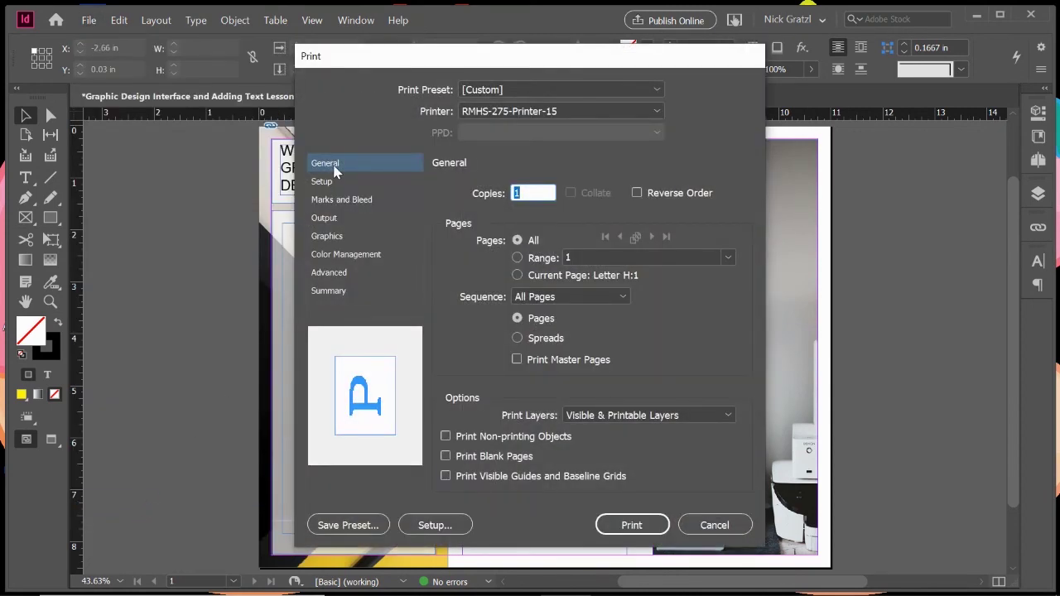
left_click(495, 113)
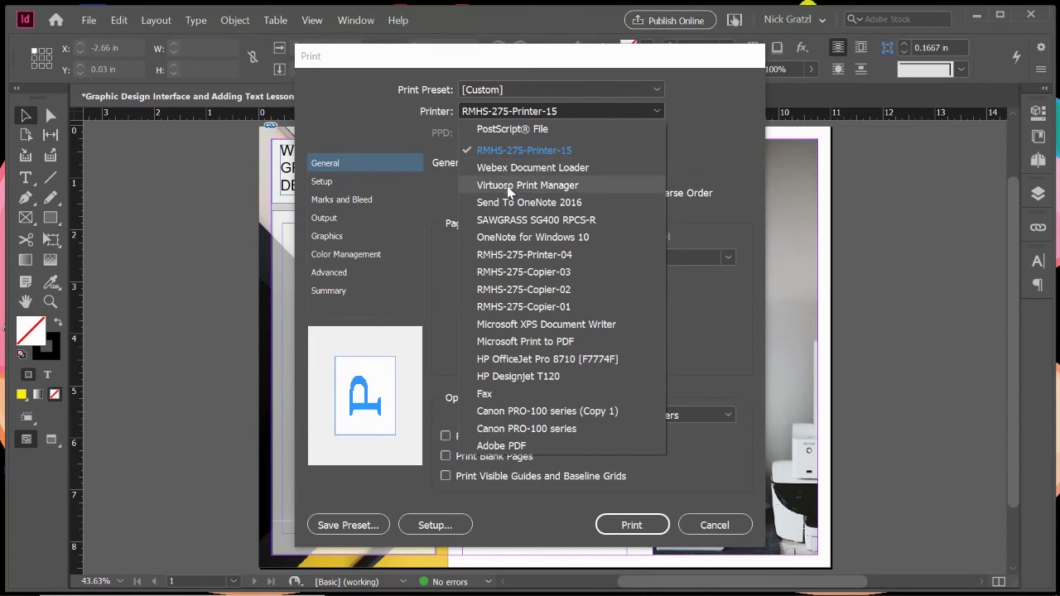
left_click(501, 428)
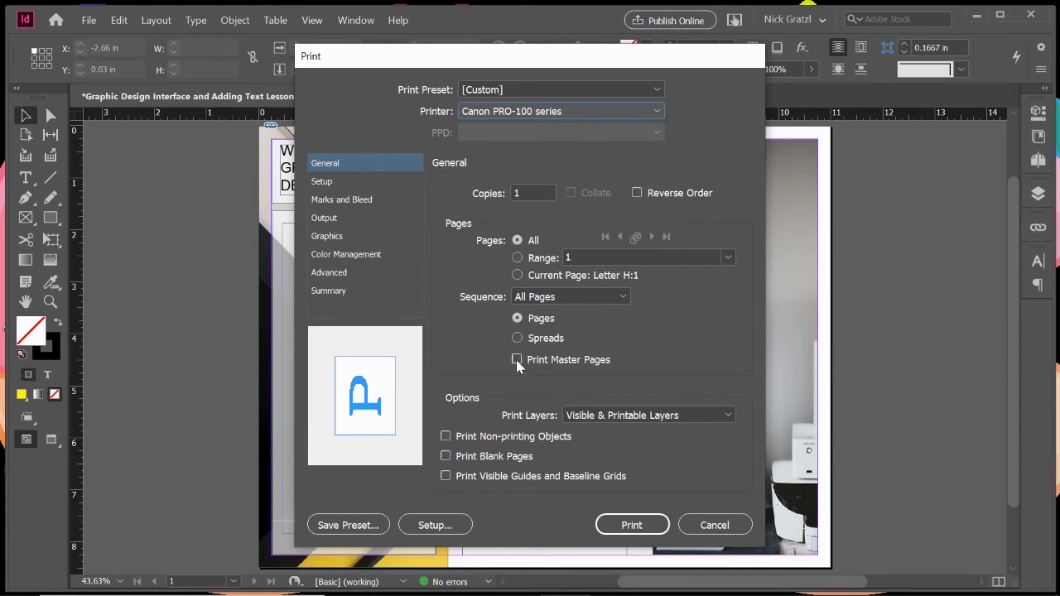
Step: In the Setup panel, choose Letter 8.5"x11" as the paper size
left_click(321, 182)
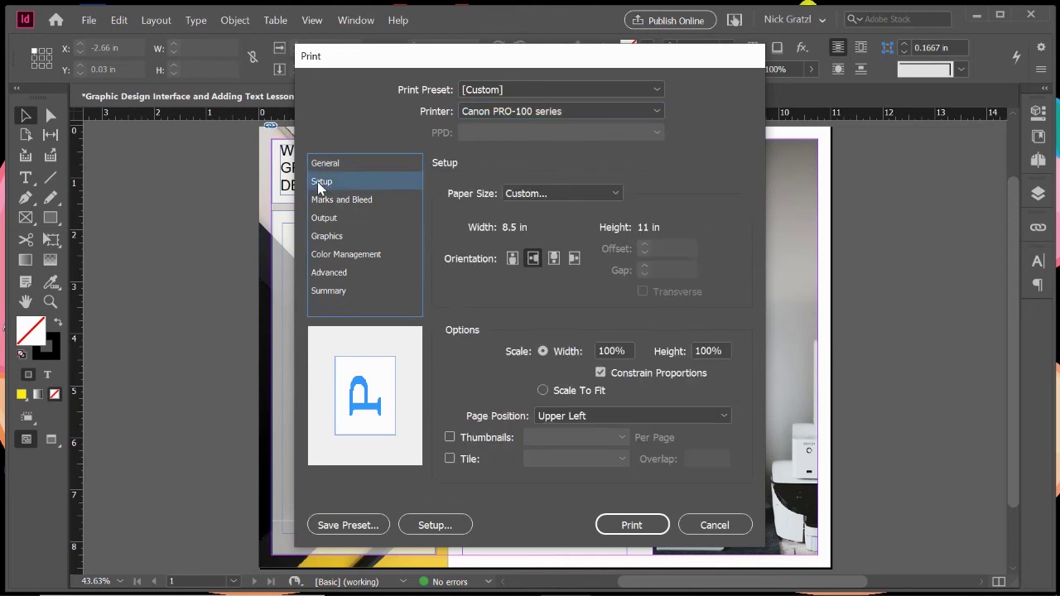
left_click(523, 194)
scroll(604, 261, "up", 4)
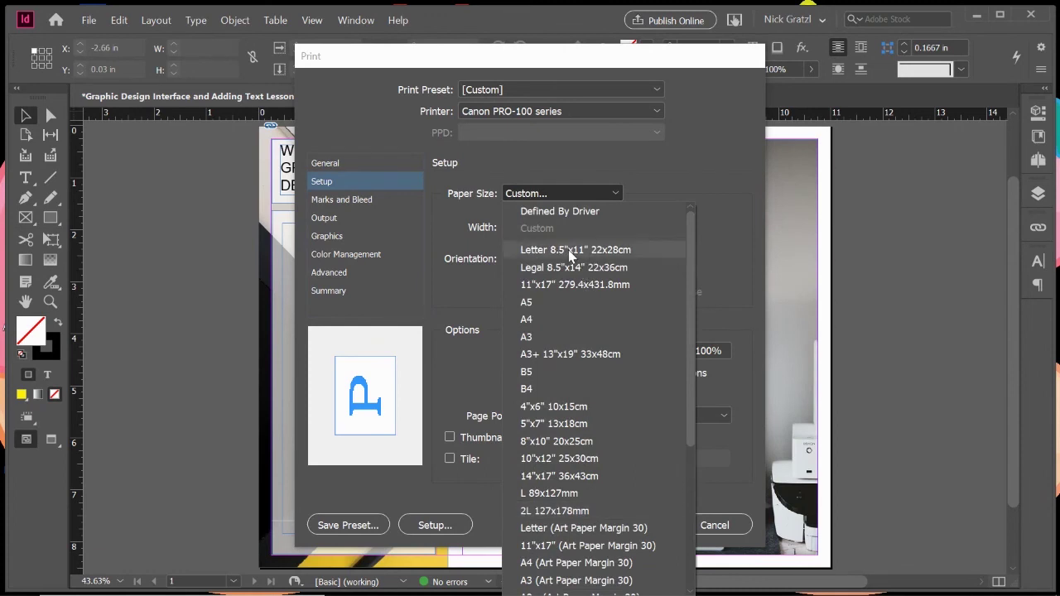
left_click(570, 253)
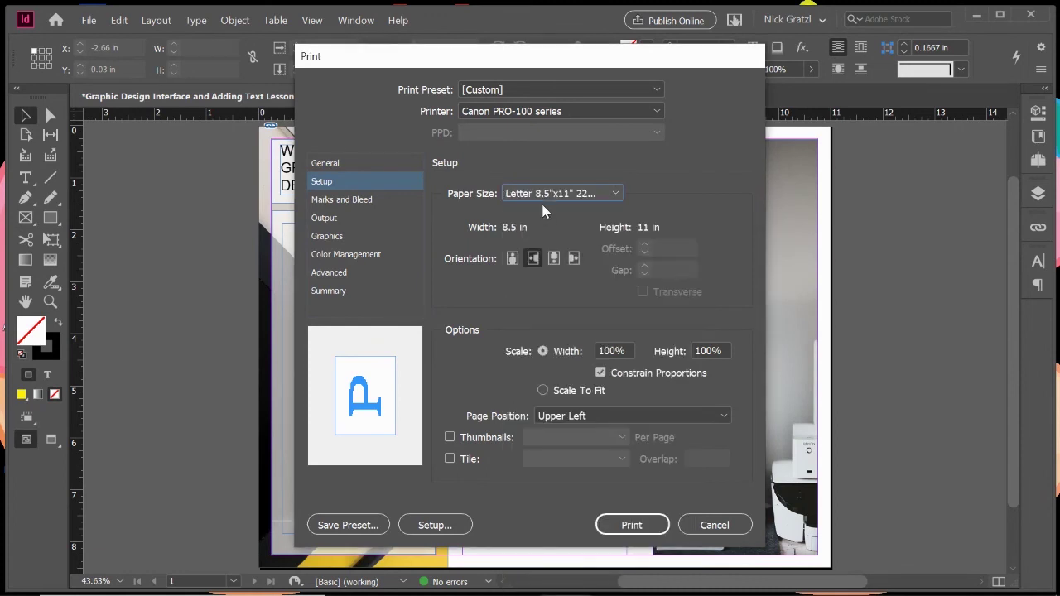